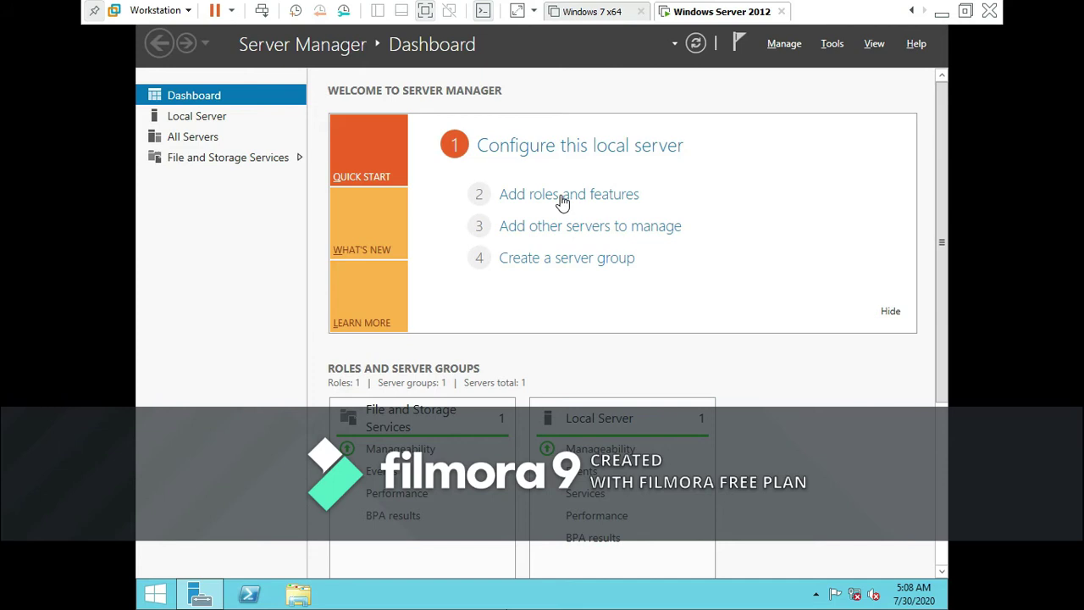
- Start adding roles and features with a role-based installation on the pool server and proceed to the server roles selection
left_click(562, 202)
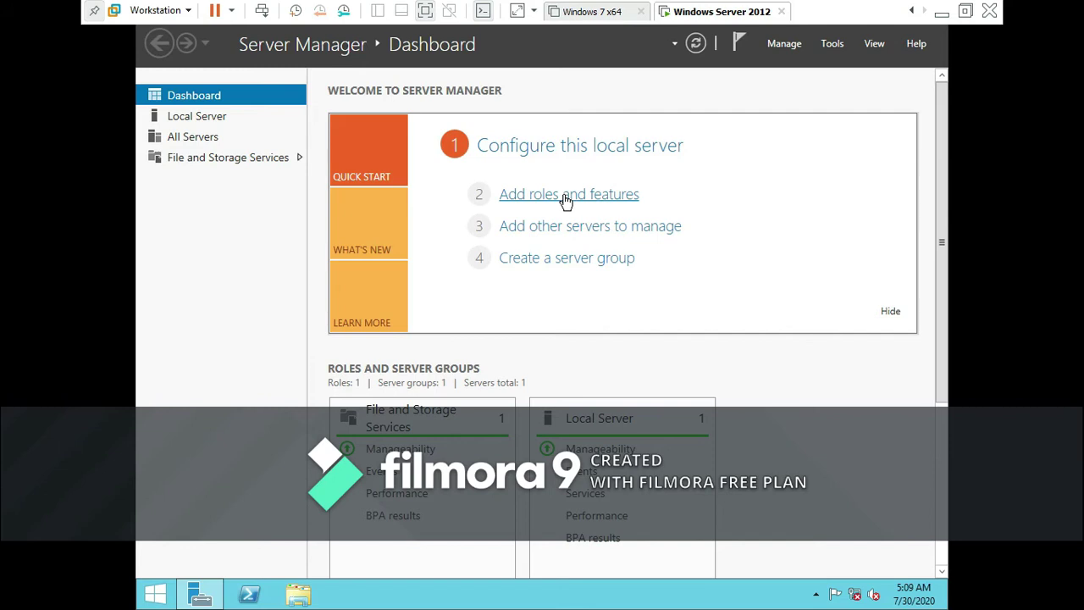
left_click(566, 200)
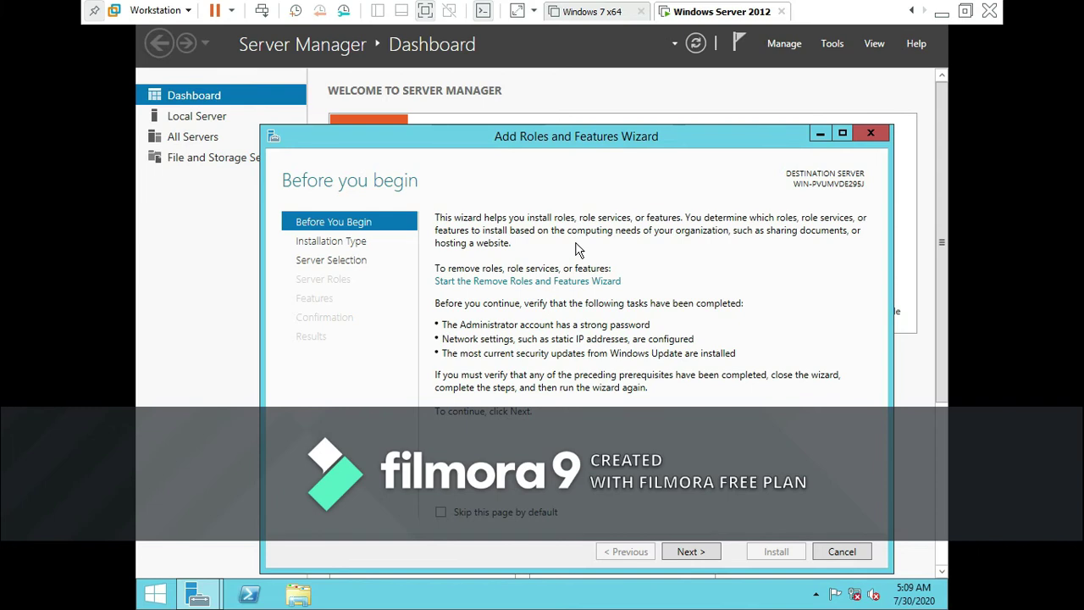
left_click(705, 556)
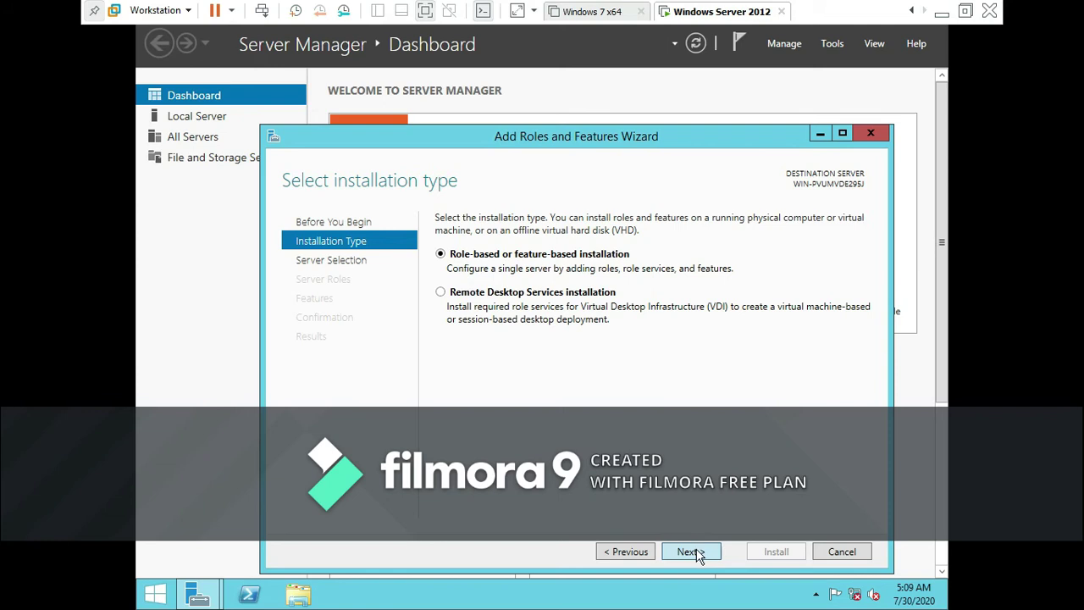
left_click(696, 553)
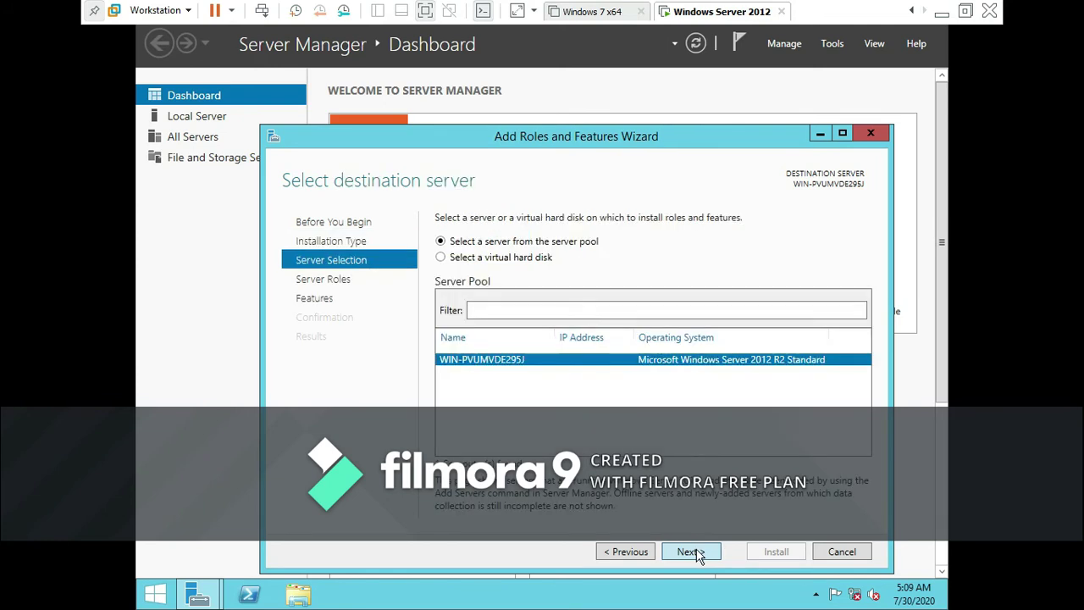
left_click(690, 553)
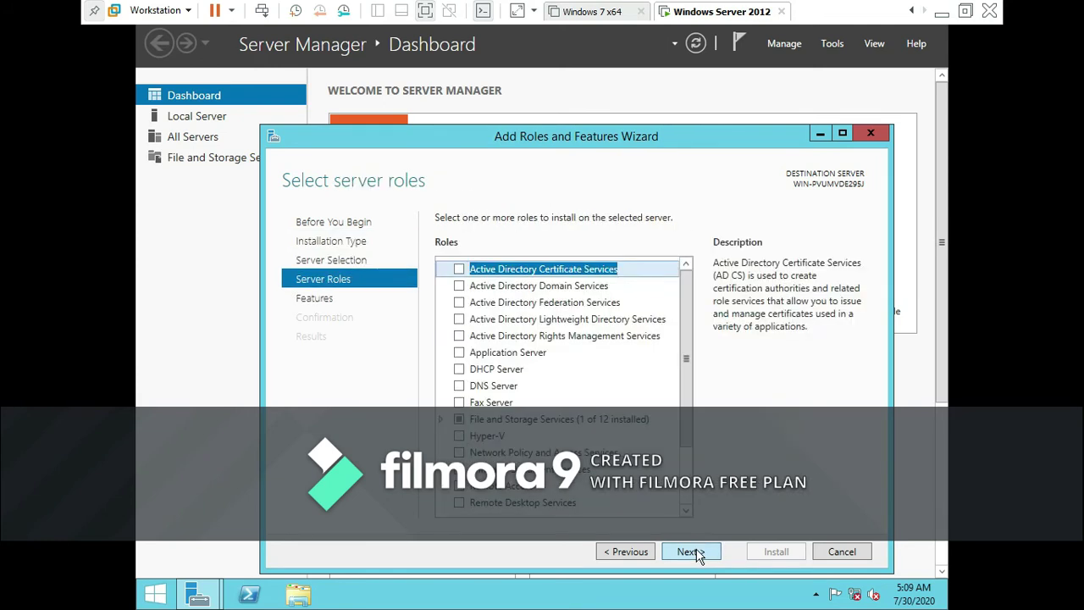
left_click(637, 553)
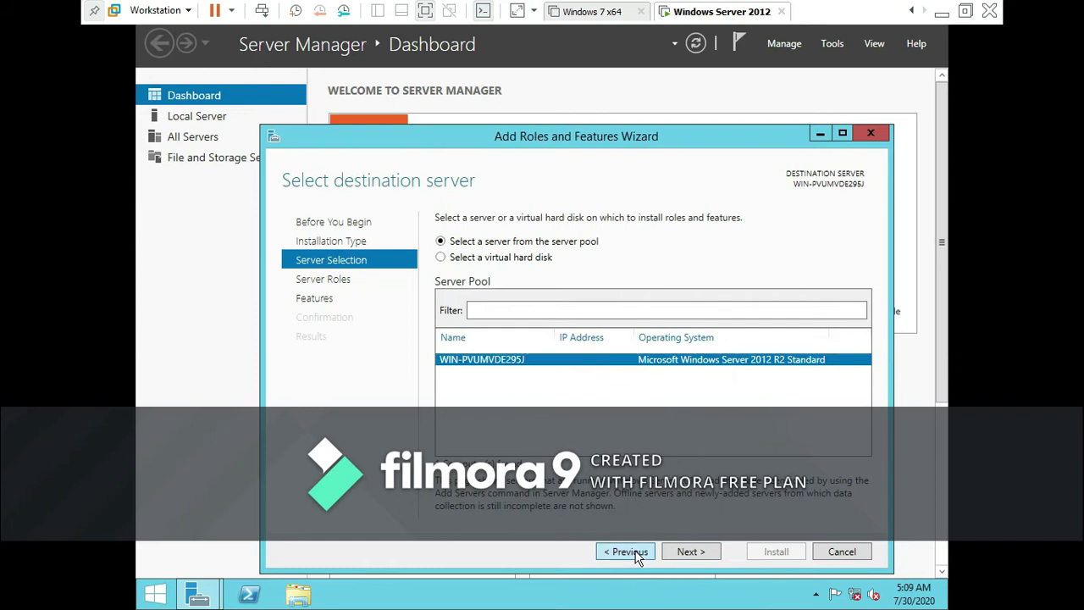
left_click(637, 552)
left_click(669, 551)
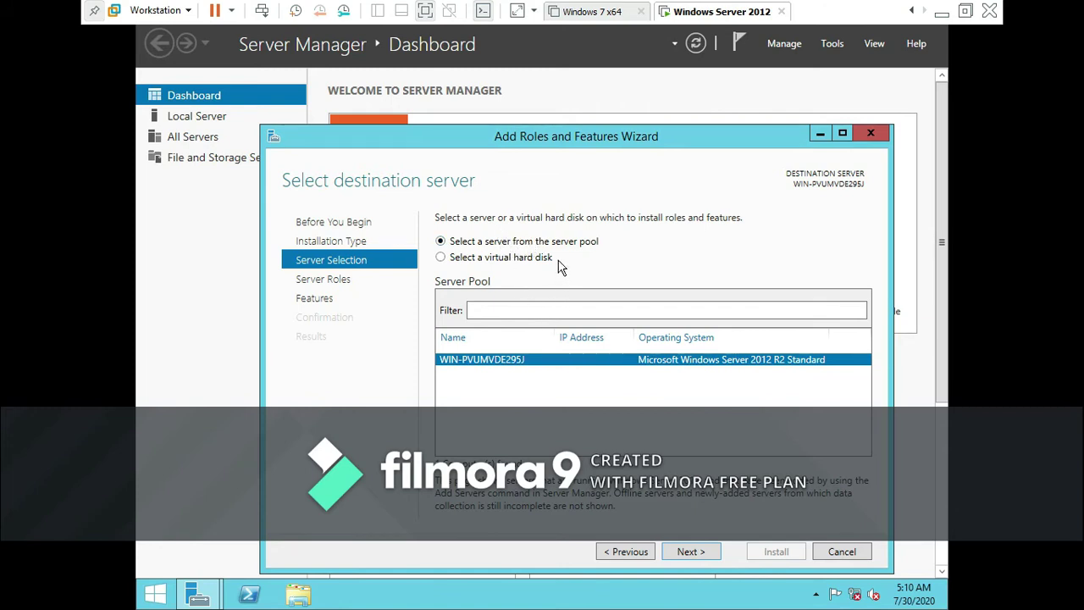
left_click(688, 551)
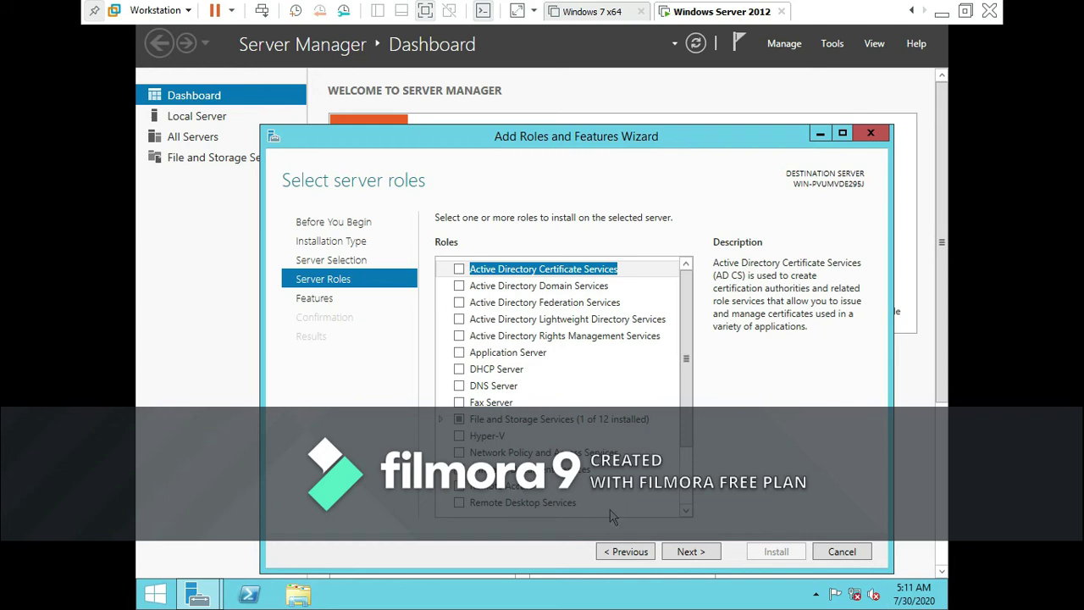
- Open the Internet Protocol Version 4 (TCP/IPv4) properties of the Ethernet0 network adapter
left_click(857, 598)
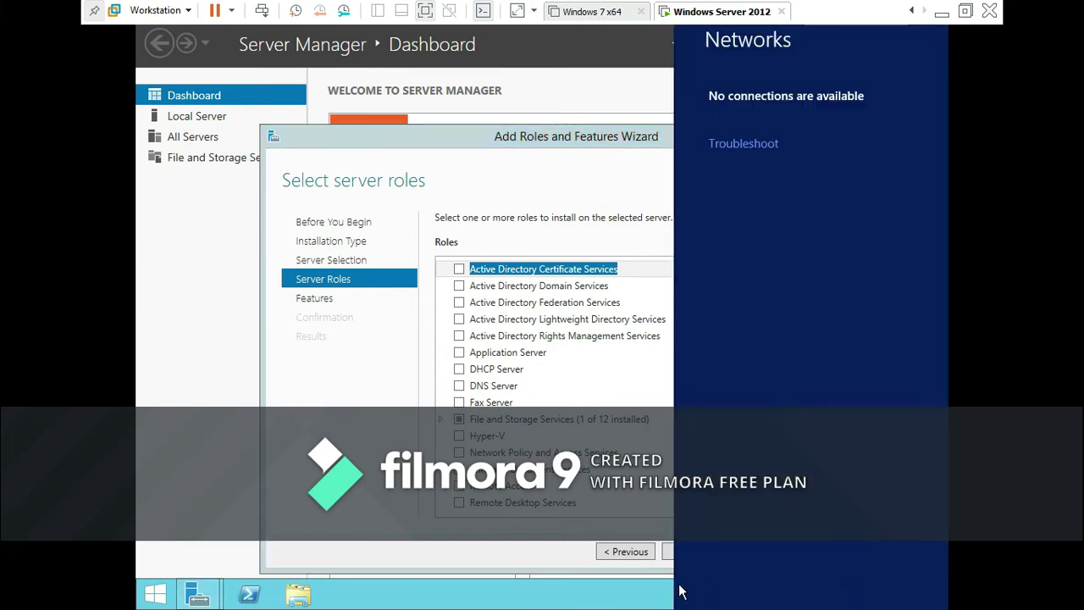
left_click(637, 604)
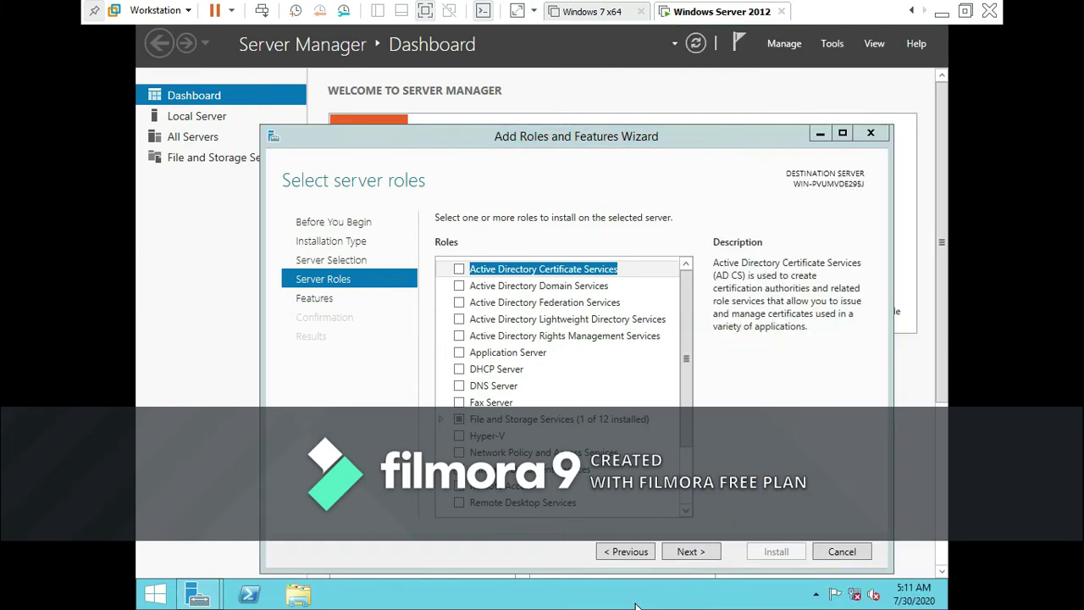
right_click(855, 600)
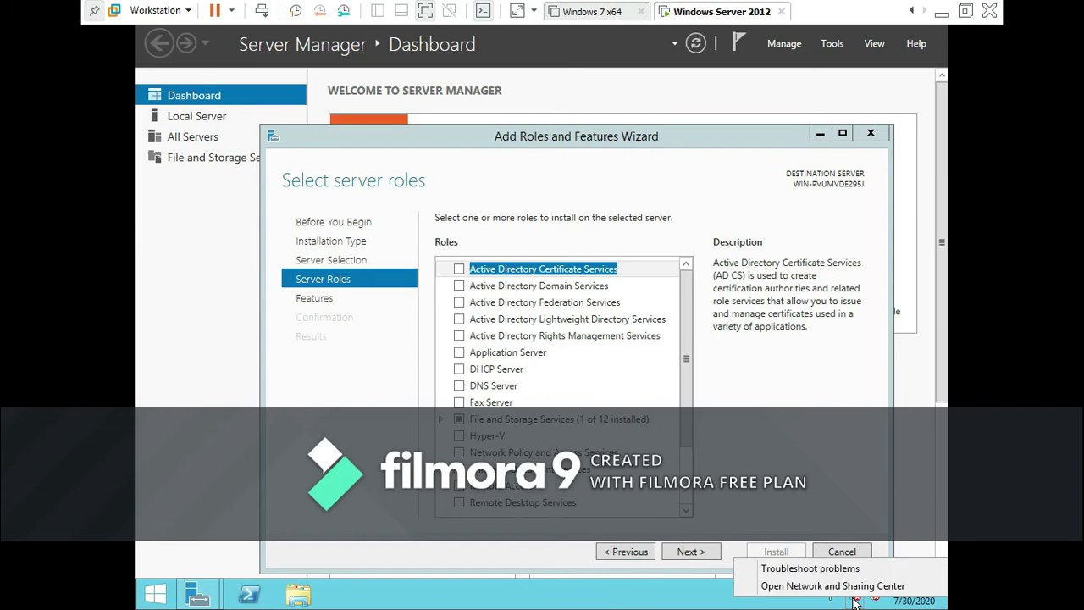
left_click(858, 585)
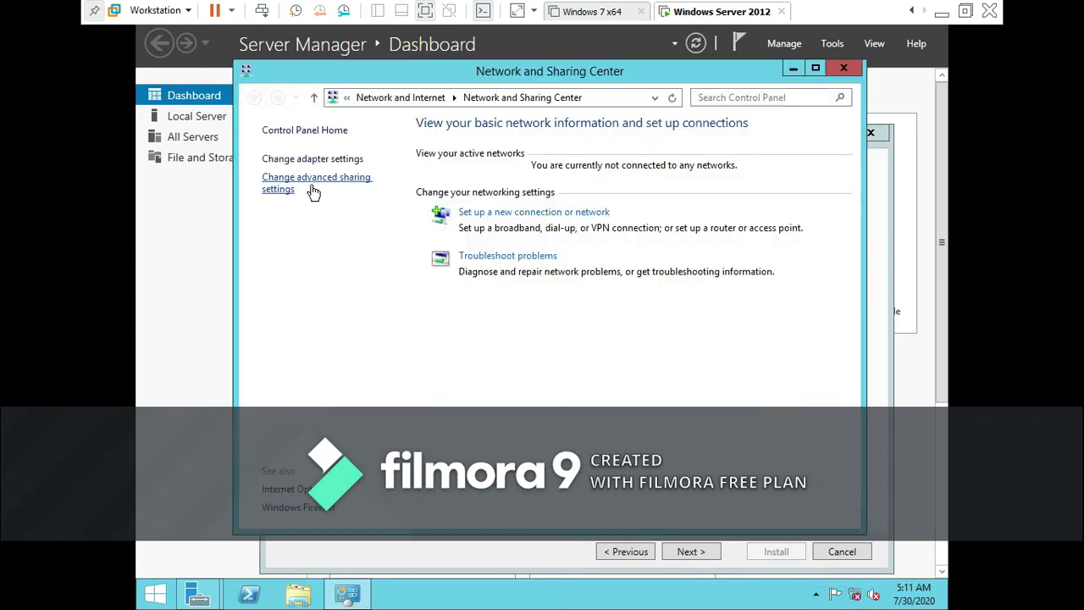
left_click(318, 163)
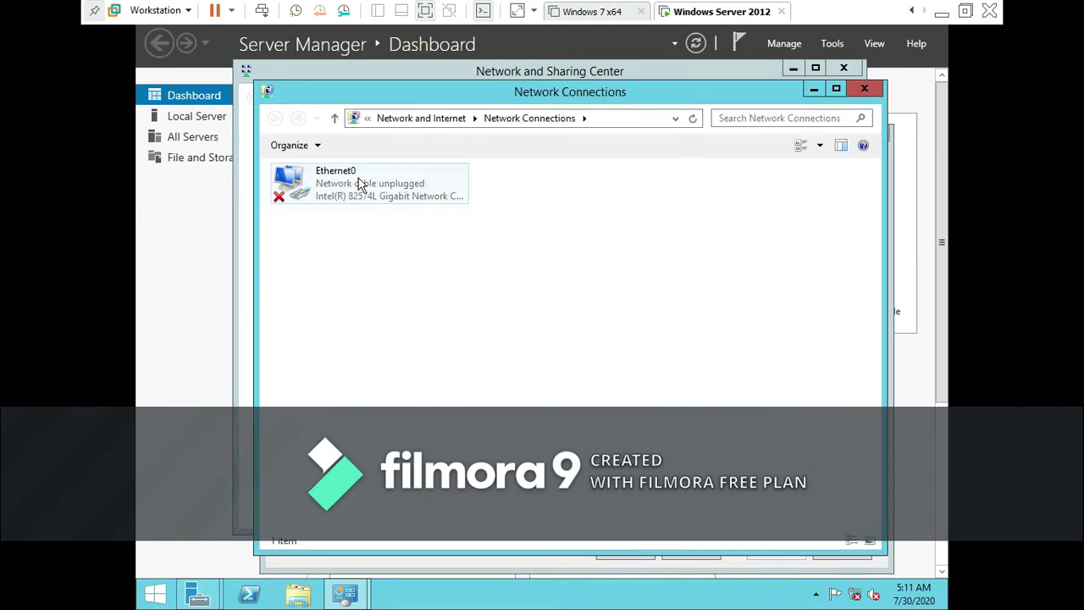
left_click(361, 185)
right_click(360, 185)
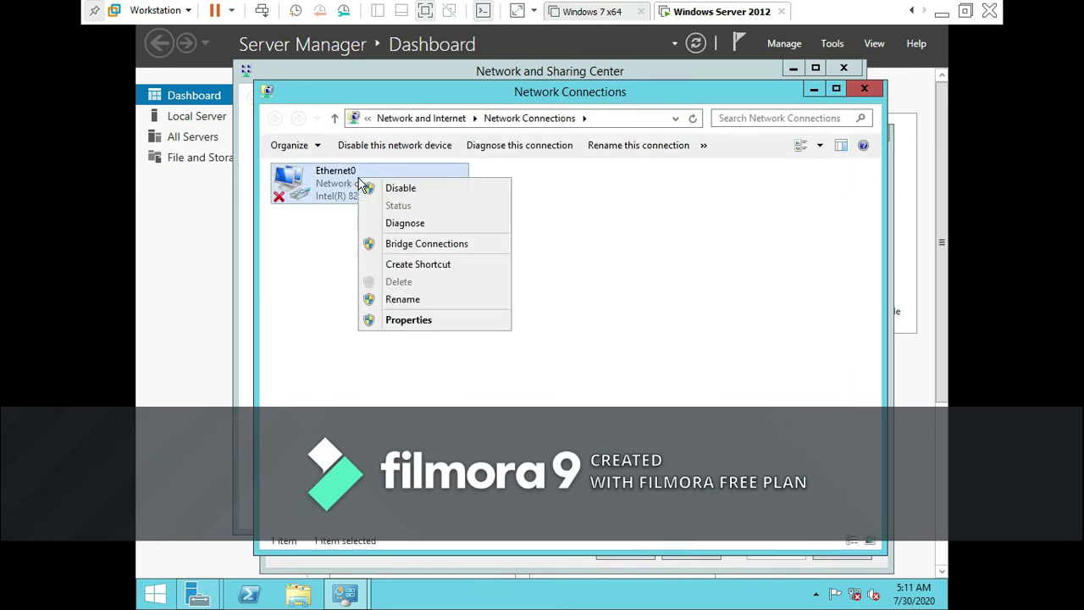
left_click(421, 326)
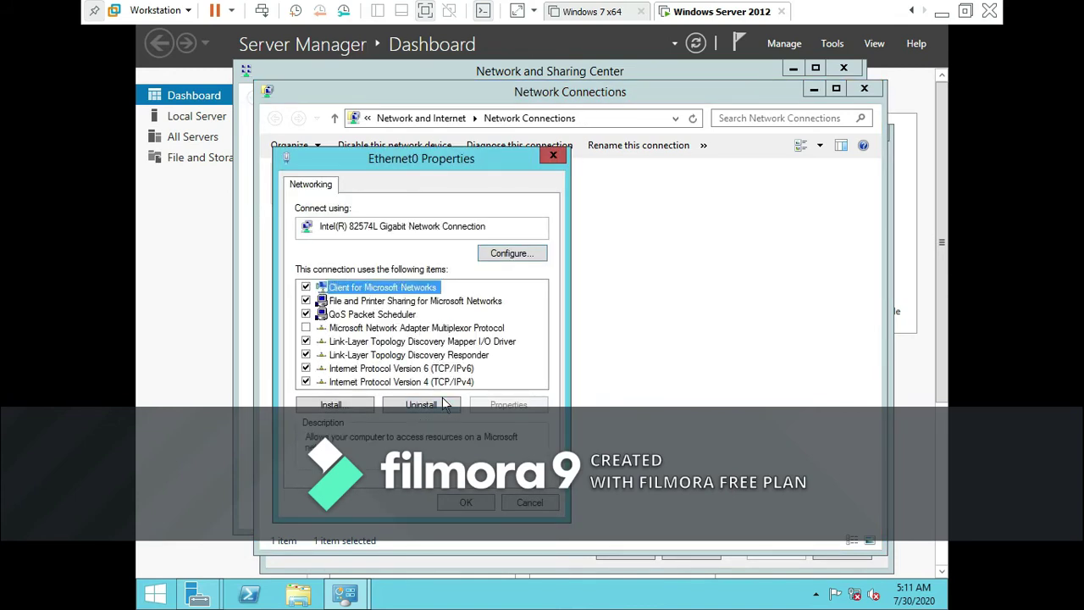
double_click(445, 382)
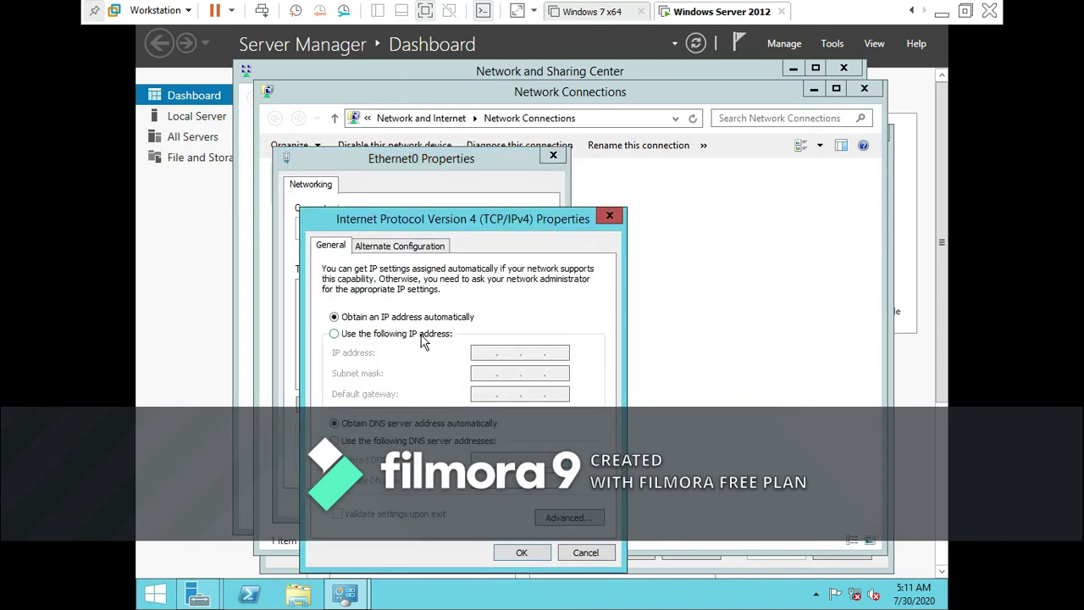
- Assign Ethernet0 static IP 192.168.10.2, mask 255.255.255.0, gateway 192.168.10.1 and a preferred DNS server, and close the network windows
left_click(336, 337)
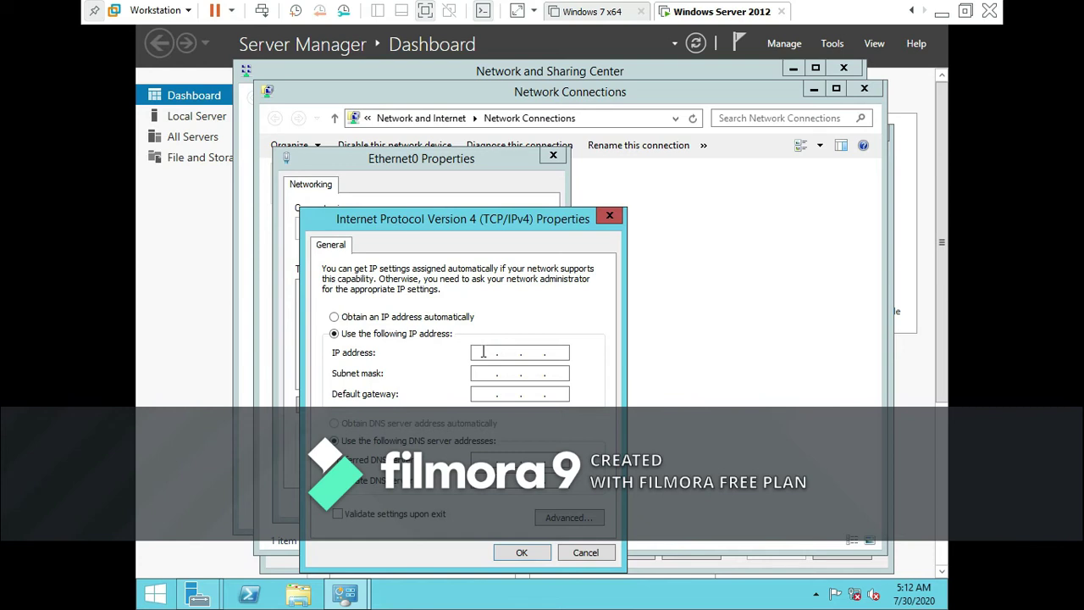
type("192.168.10.2")
left_click(480, 372)
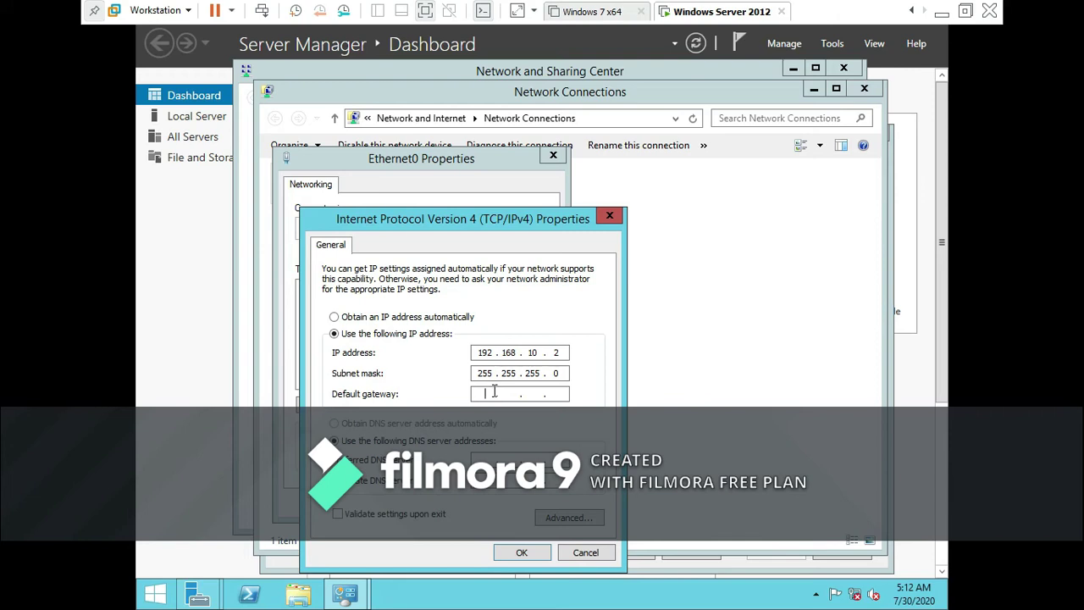
left_click(494, 391)
type("192 . 168 . 10 . 1")
left_click(478, 459)
type("192 . 168 . 10")
left_click(518, 552)
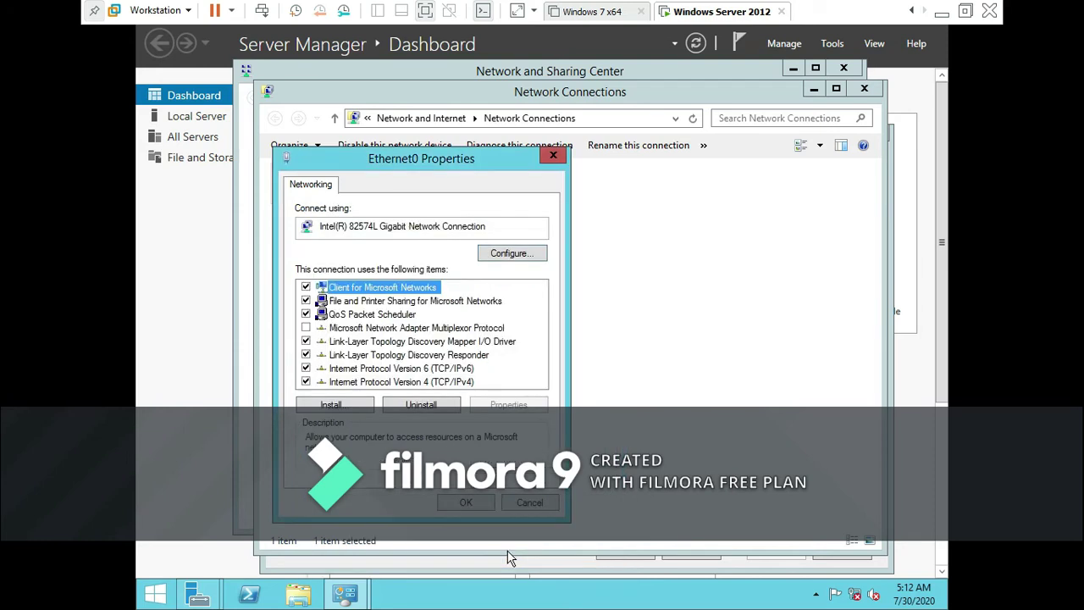
left_click(464, 502)
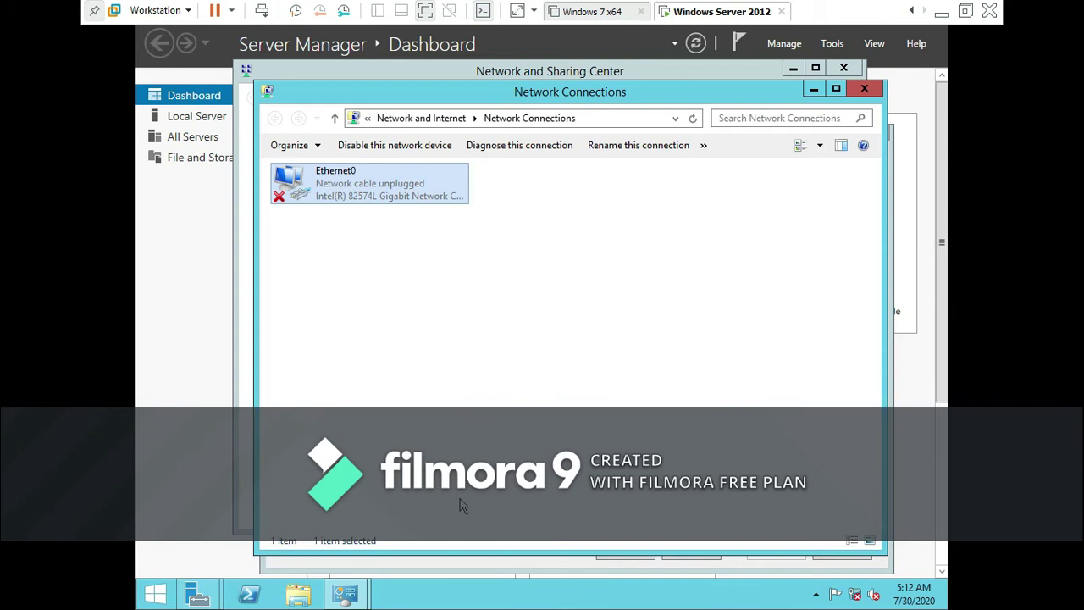
left_click(864, 89)
left_click(845, 73)
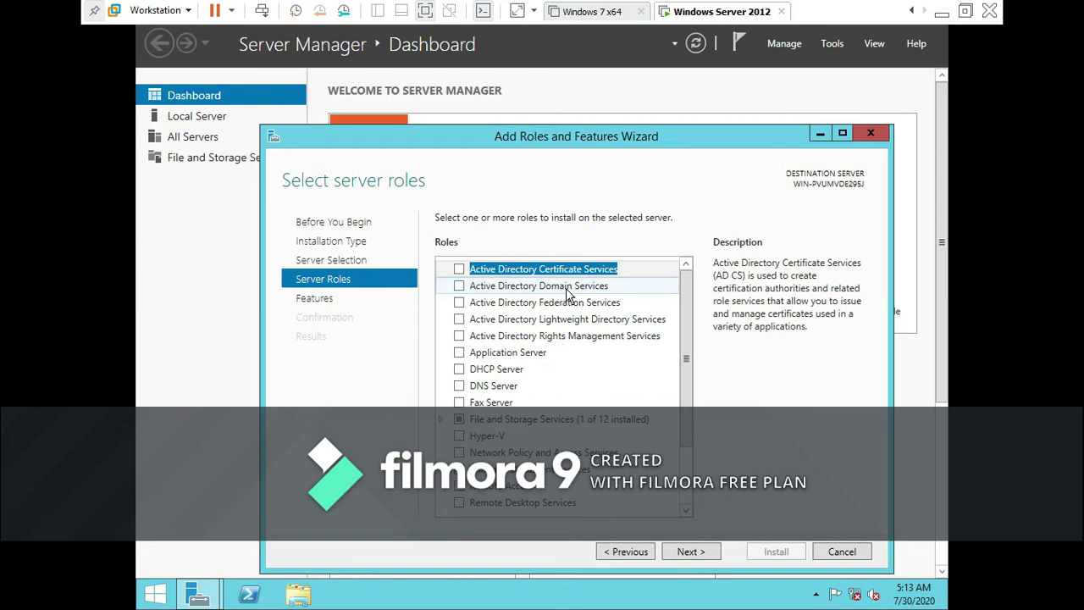
- Select the DHCP Server and DNS Server roles with their required management tools, continuing past the static IP validation
left_click(460, 370)
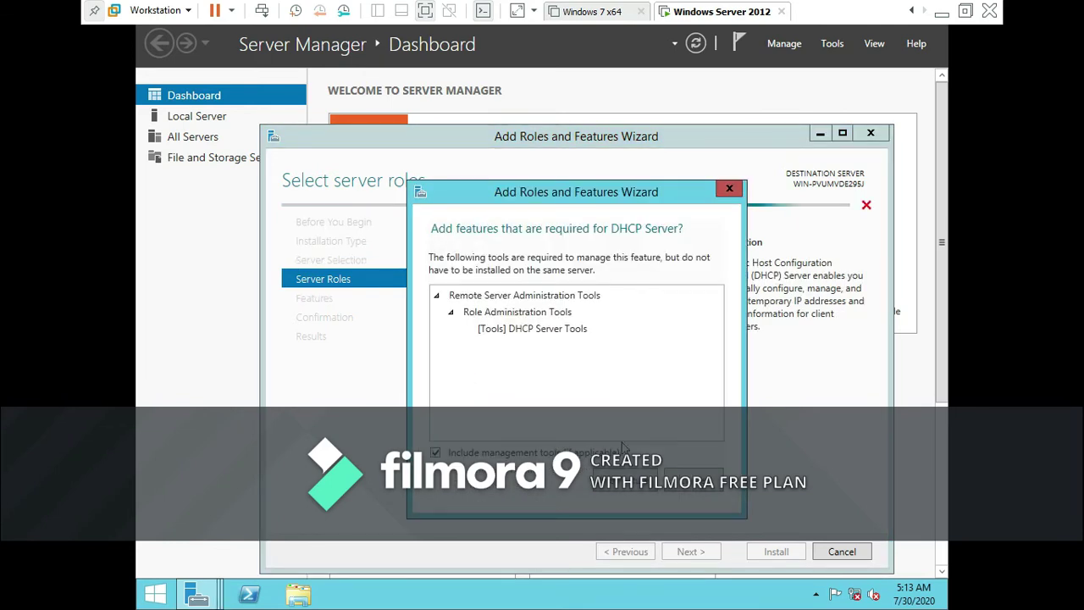
left_click(624, 486)
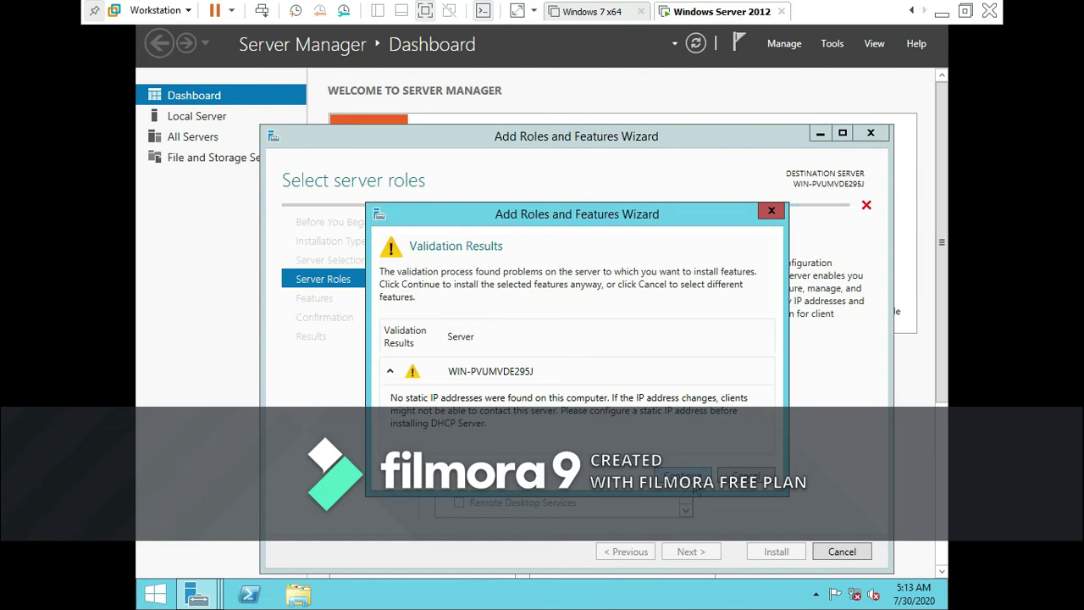
left_click(693, 481)
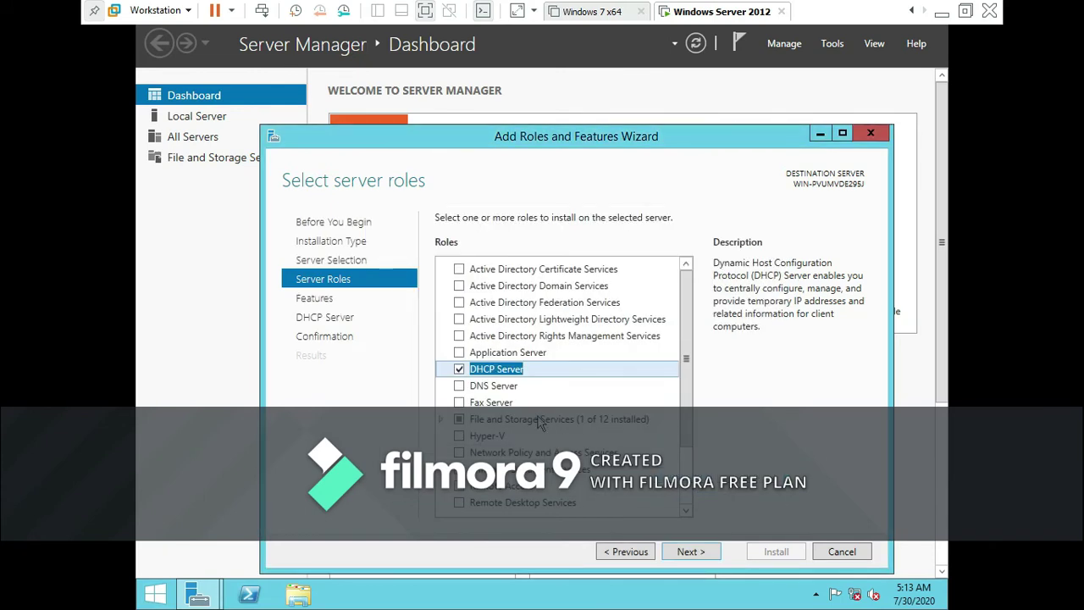
left_click(458, 387)
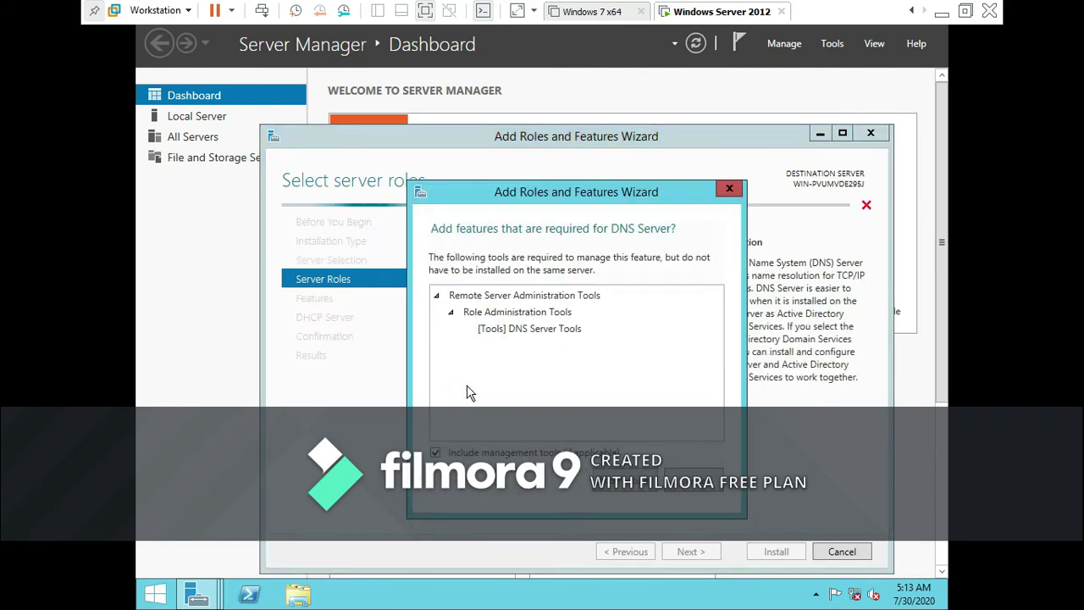
left_click(632, 488)
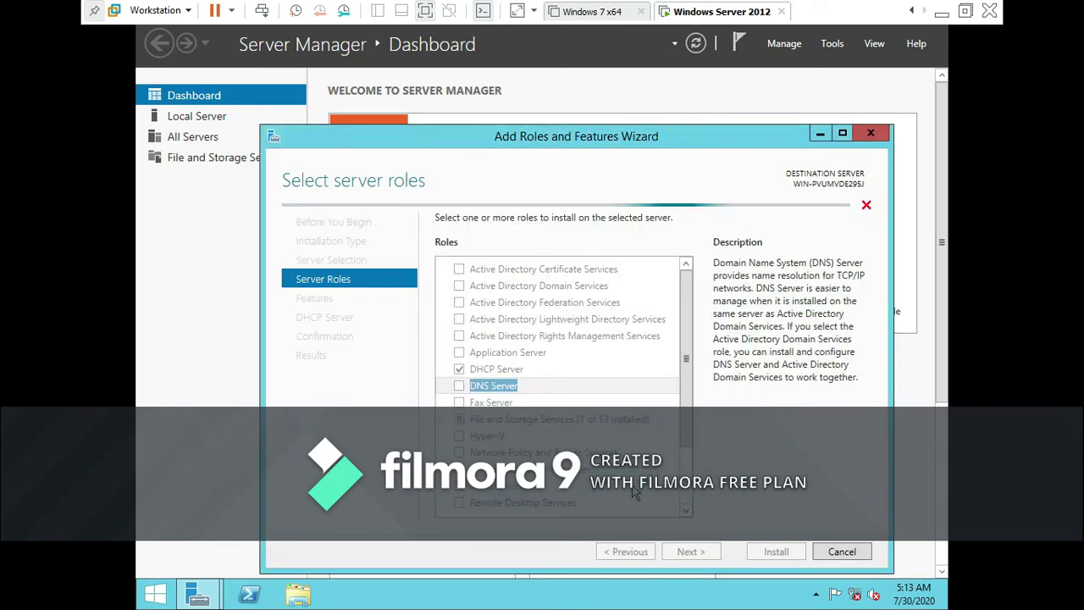
left_click(681, 476)
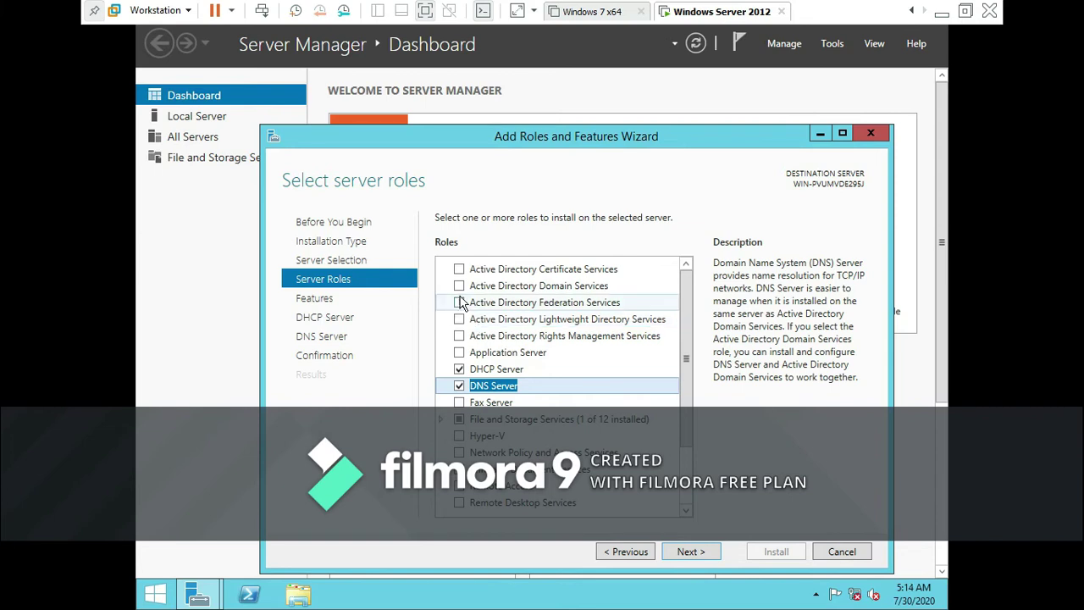
- Select the Active Directory Domain Services role with its required features and proceed to the feature selection
left_click(459, 286)
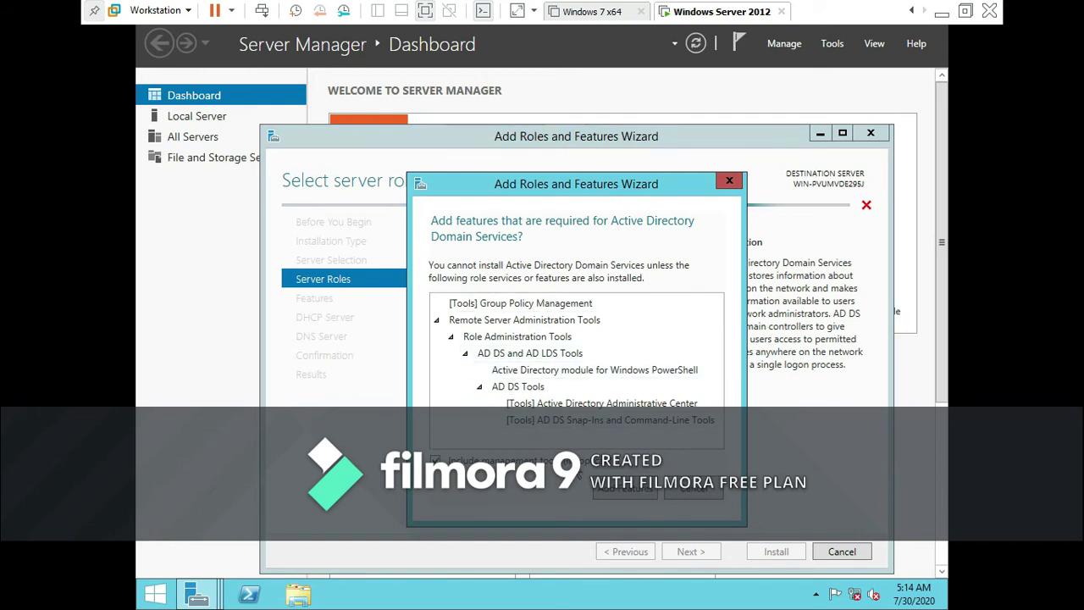
left_click(619, 491)
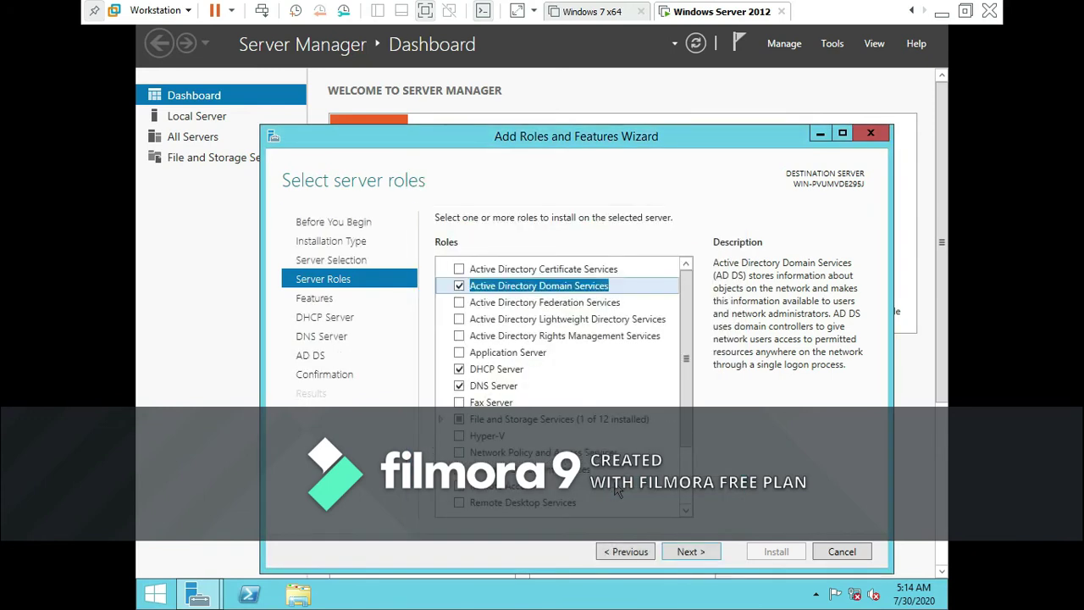
left_click(689, 551)
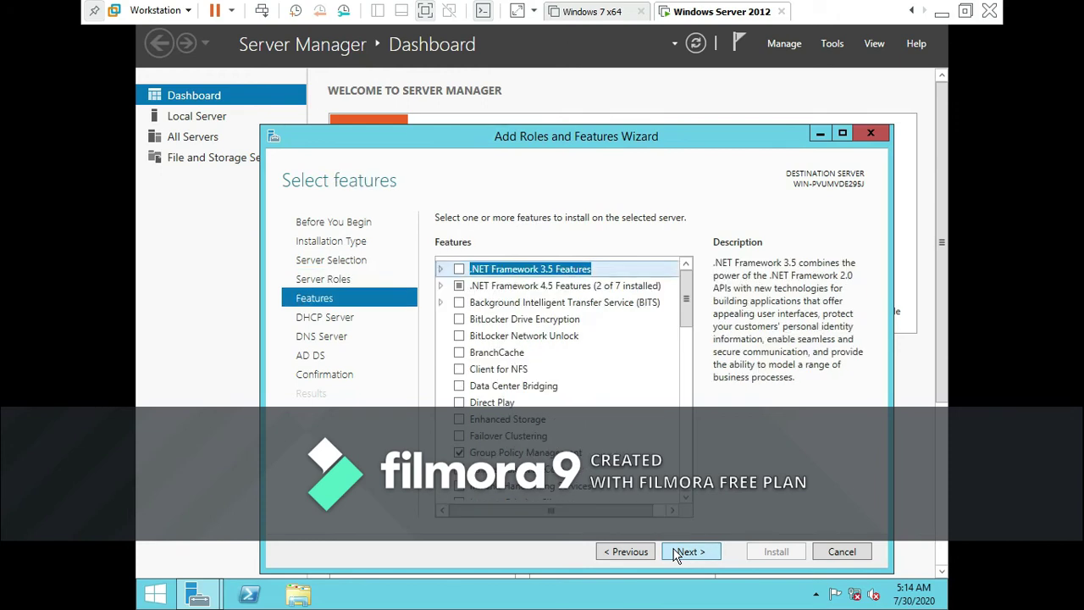
- Keep the default features, proceed to the installation confirmation, and allow the destination server to restart automatically if required
left_click(682, 550)
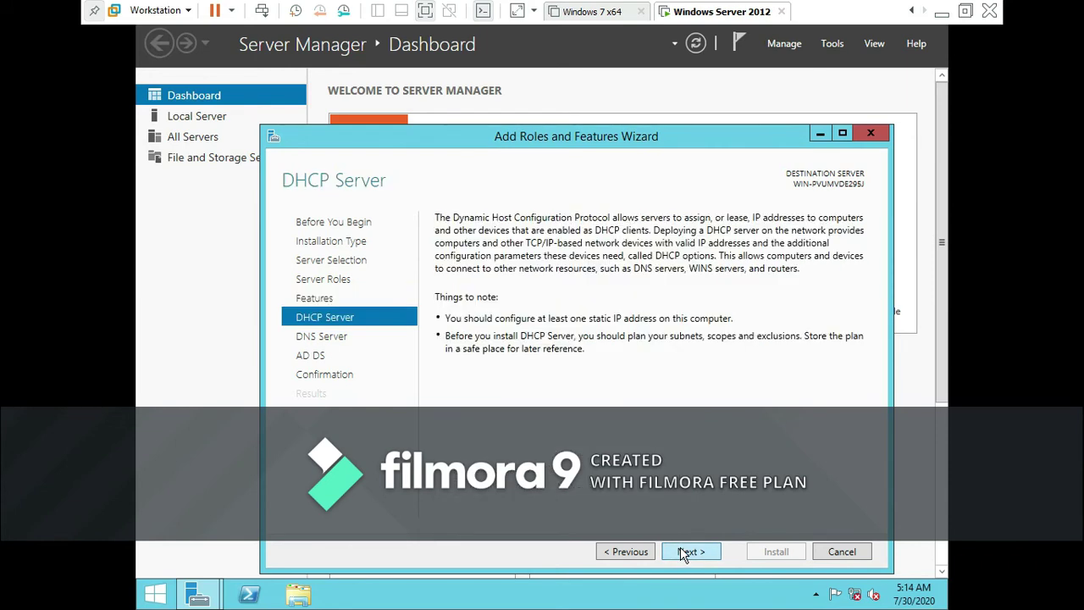
left_click(684, 551)
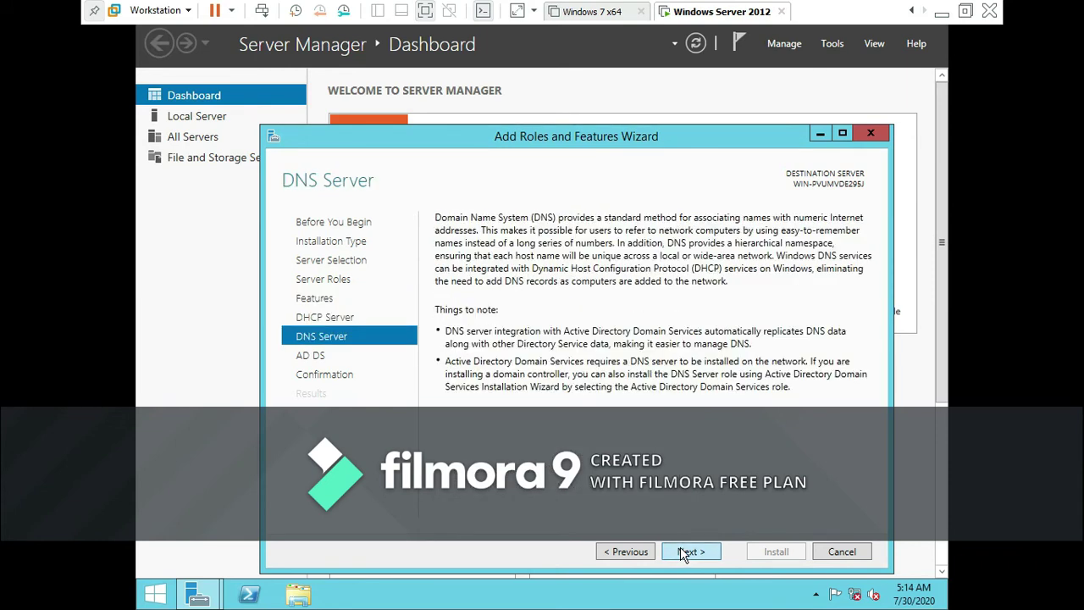
left_click(684, 552)
left_click(684, 551)
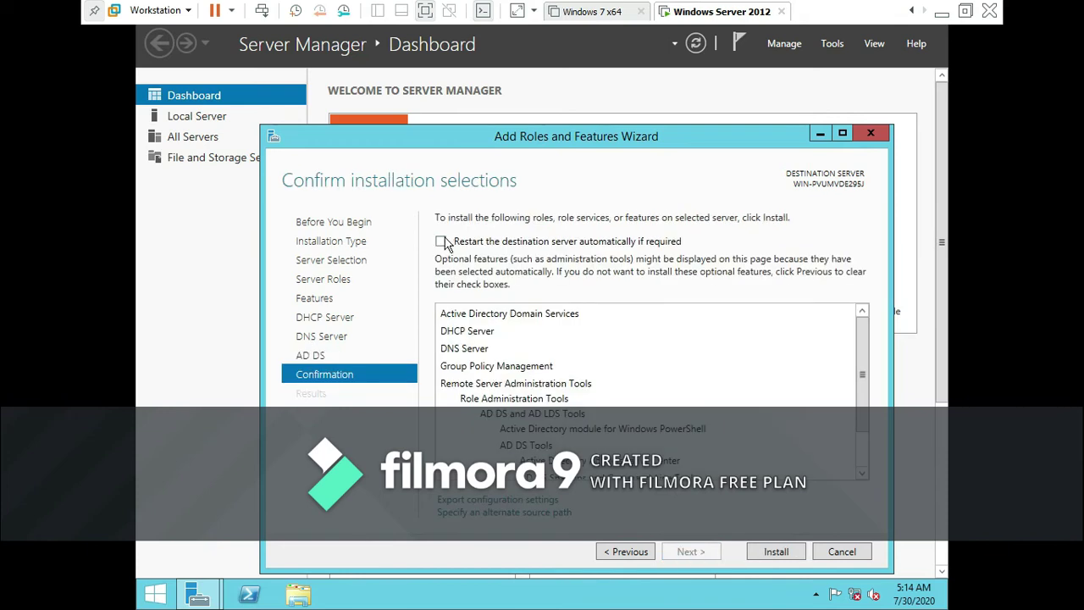
left_click(441, 242)
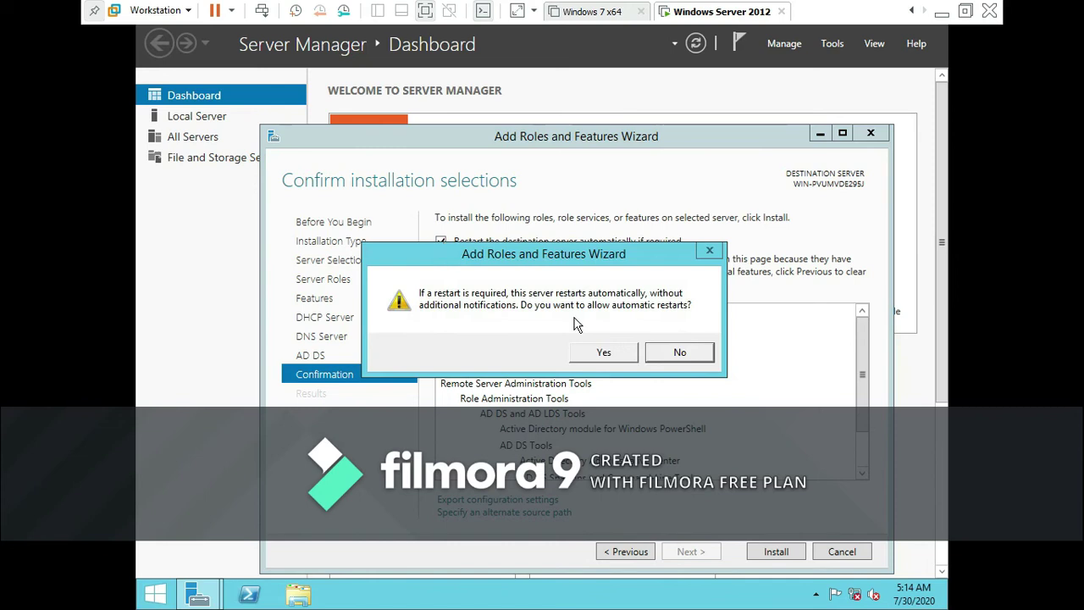
left_click(610, 354)
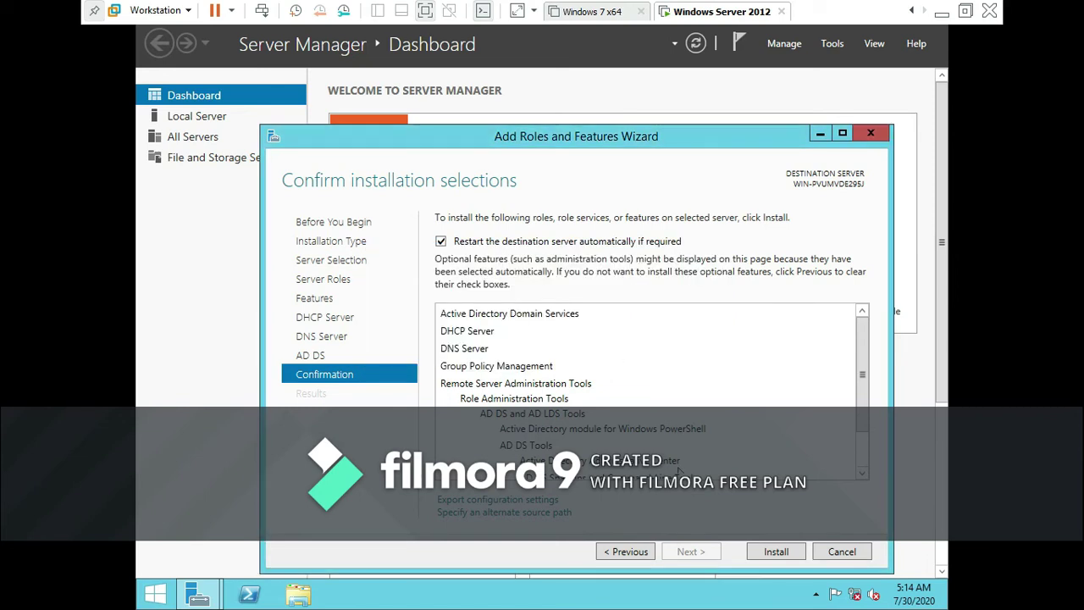
- Install the selected Active Directory Domain Services, DHCP Server and DNS Server roles, and minimize the wizard once the installation finishes
left_click(776, 551)
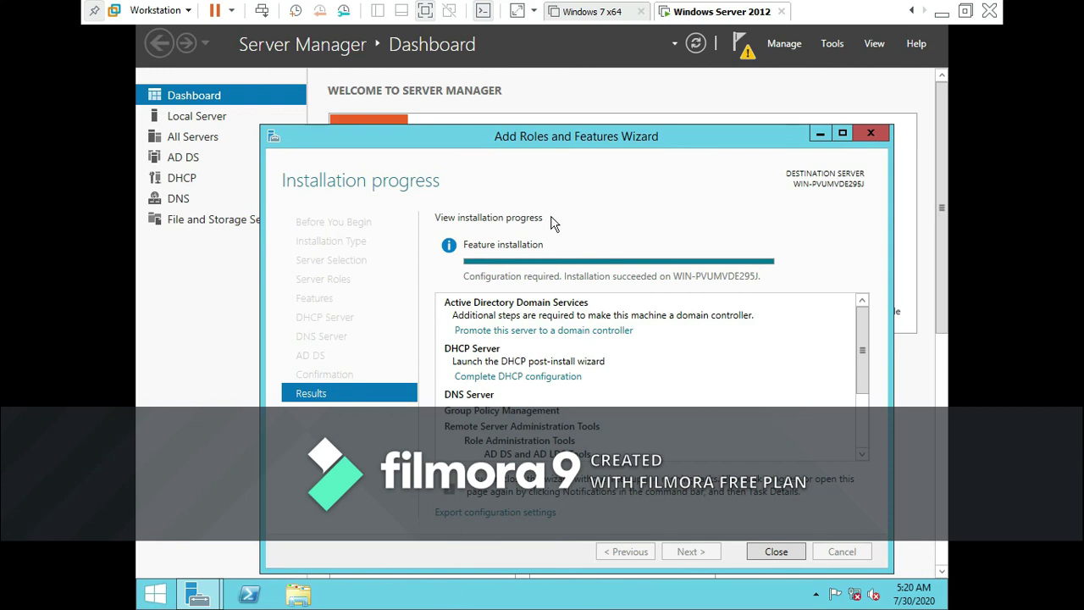
left_click(820, 133)
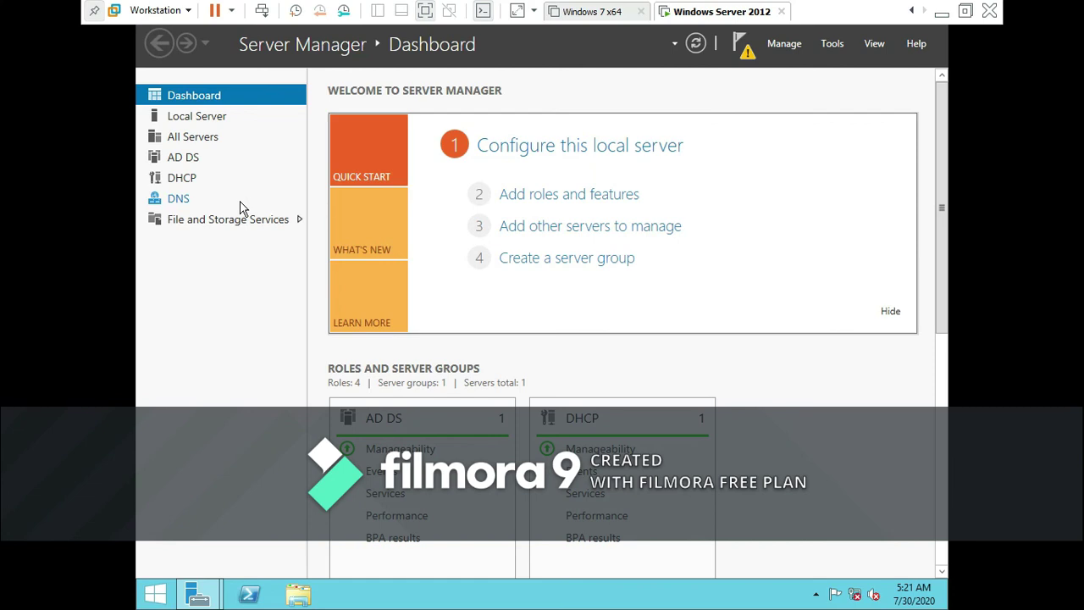
key("super")
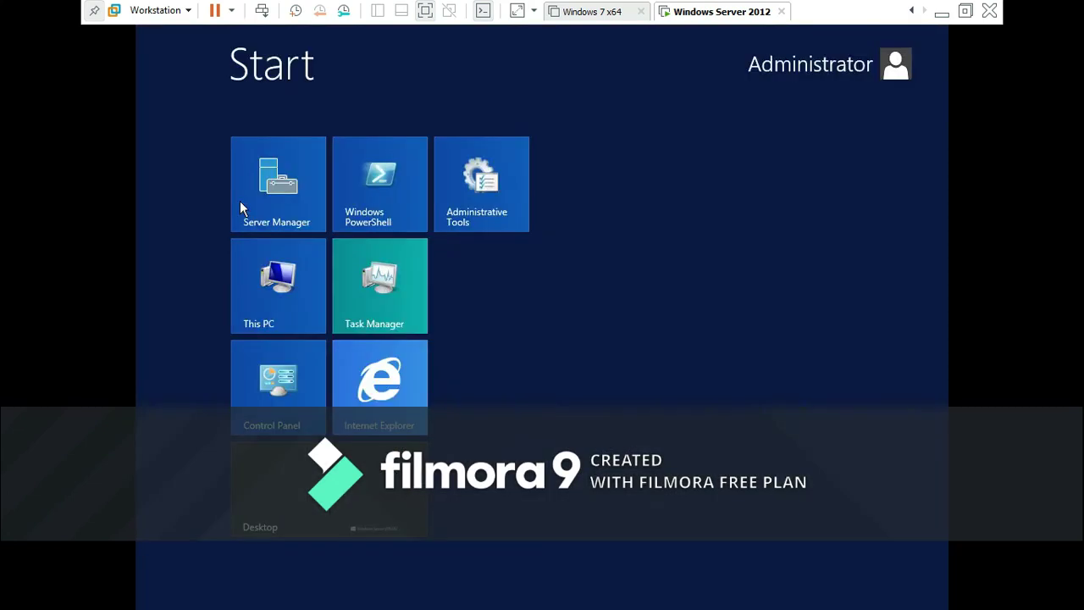
key("super")
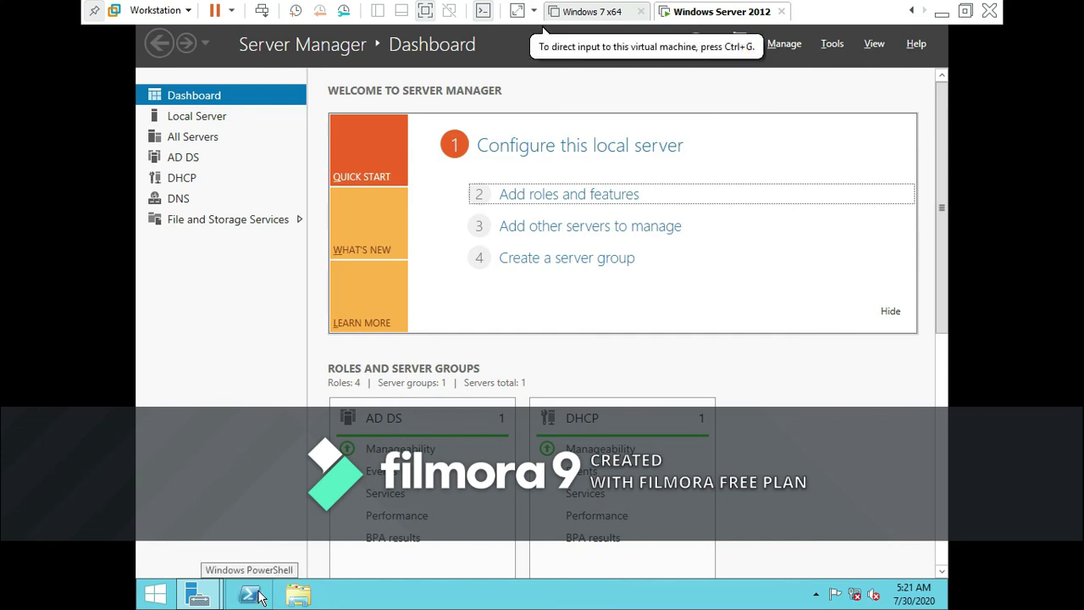
key("super")
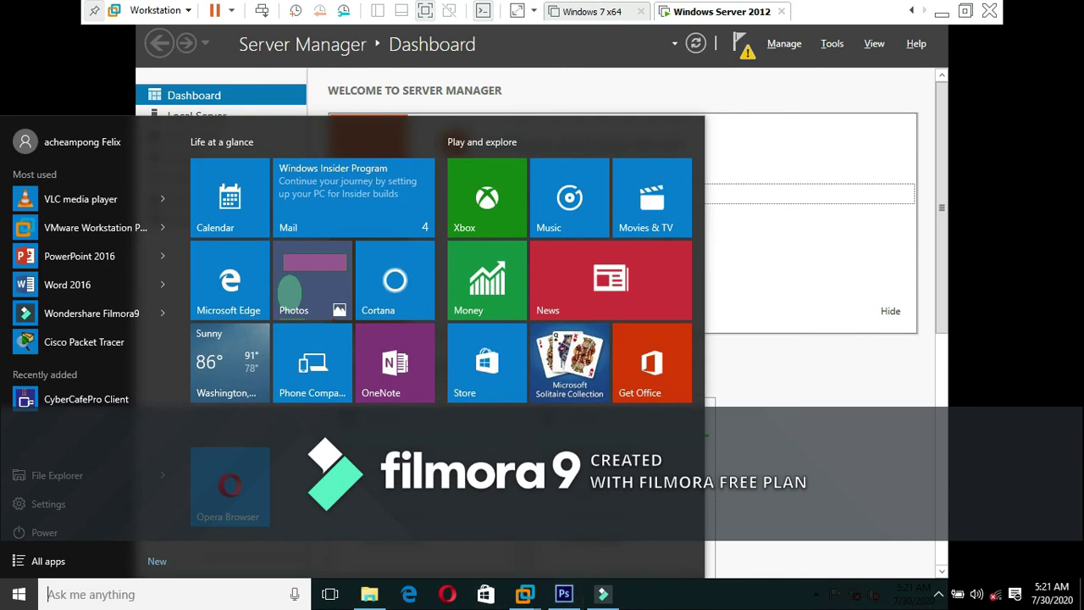
left_click(937, 601)
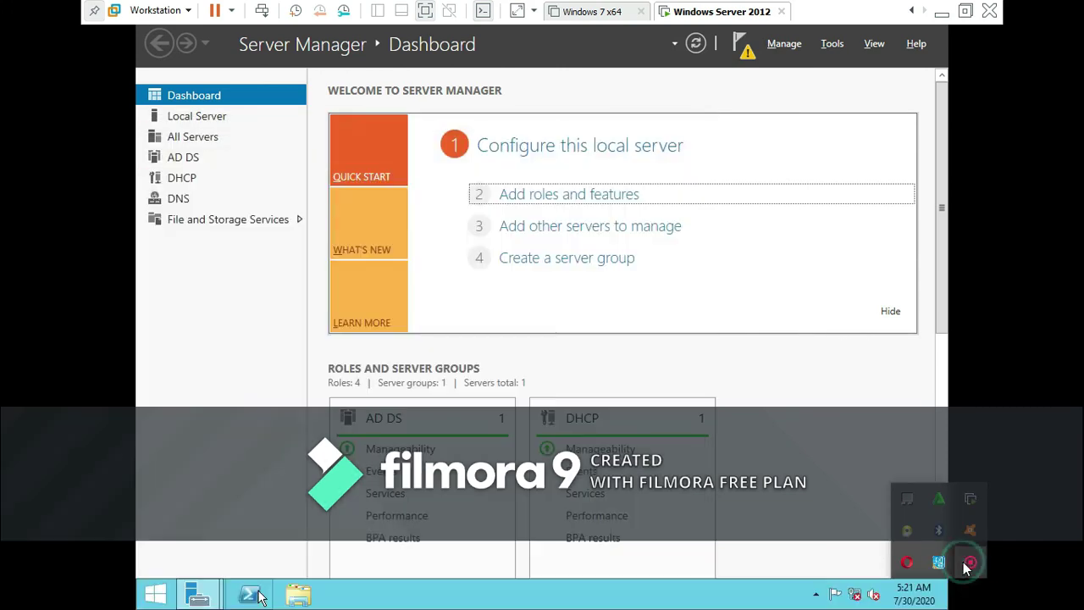
right_click(965, 563)
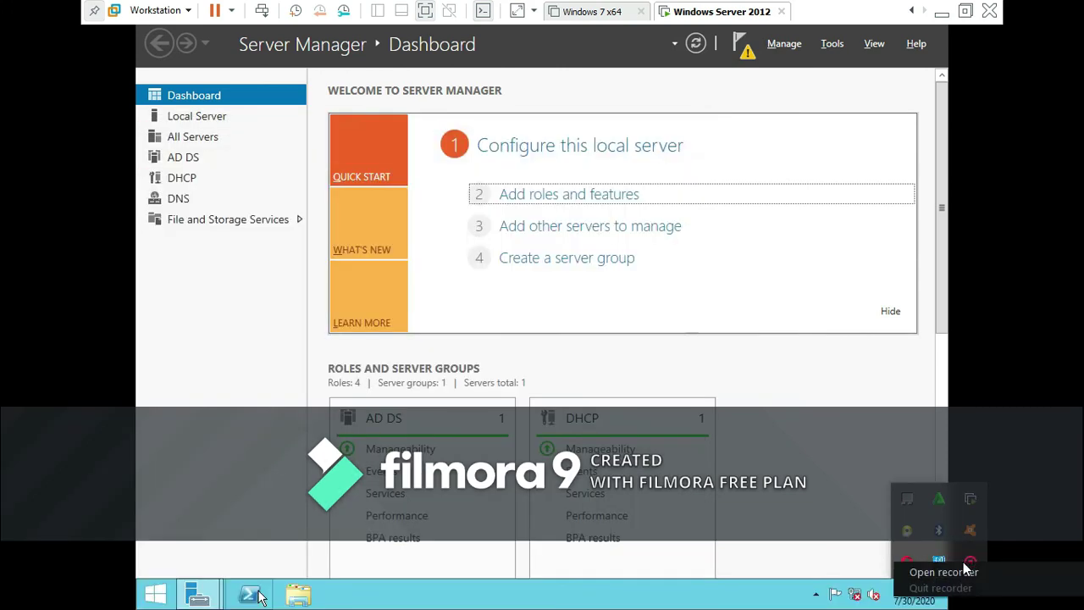
left_click(964, 571)
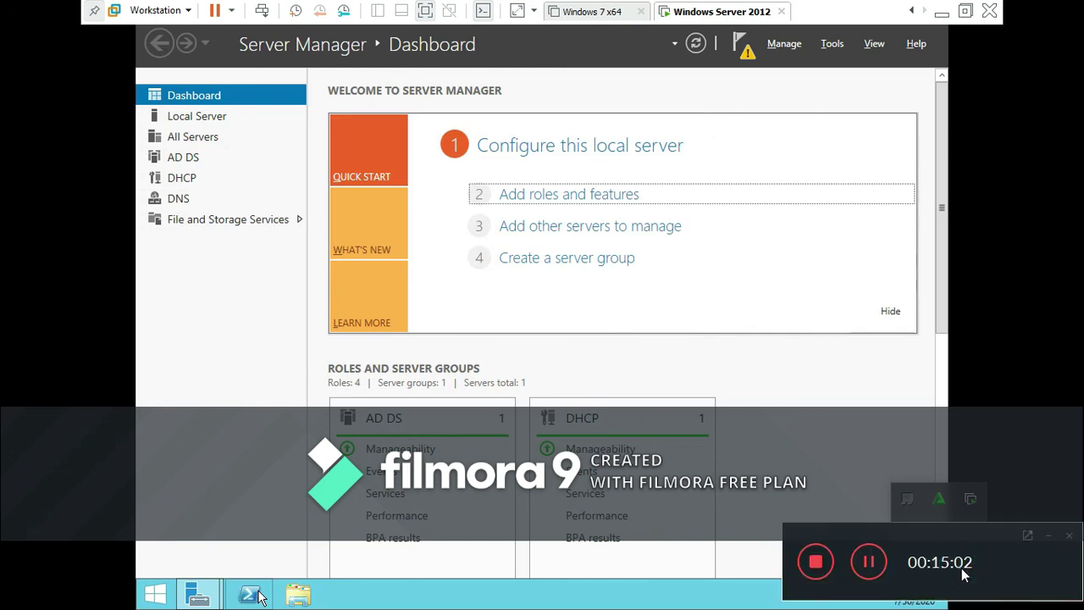